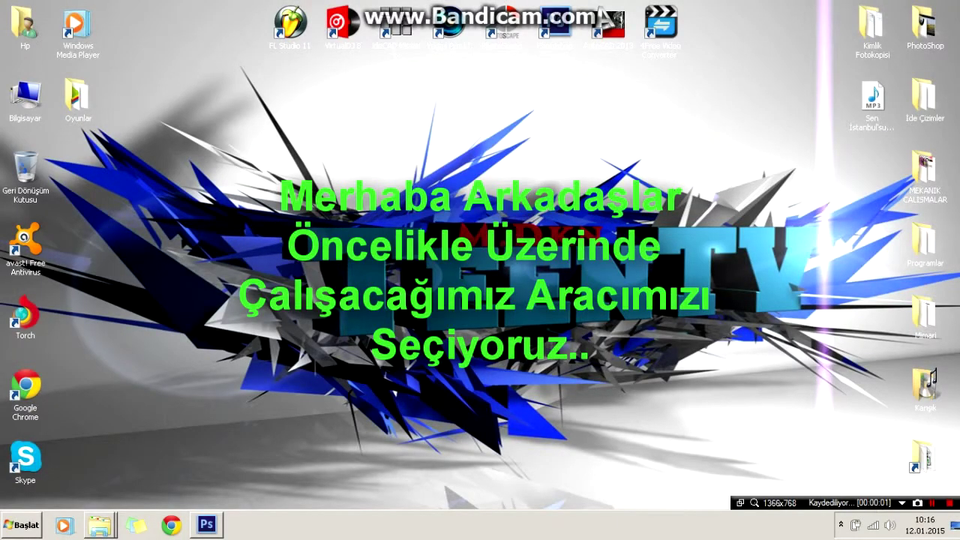
Bring the already-open Photoshop window to the front from the taskbar.
left_click(206, 524)
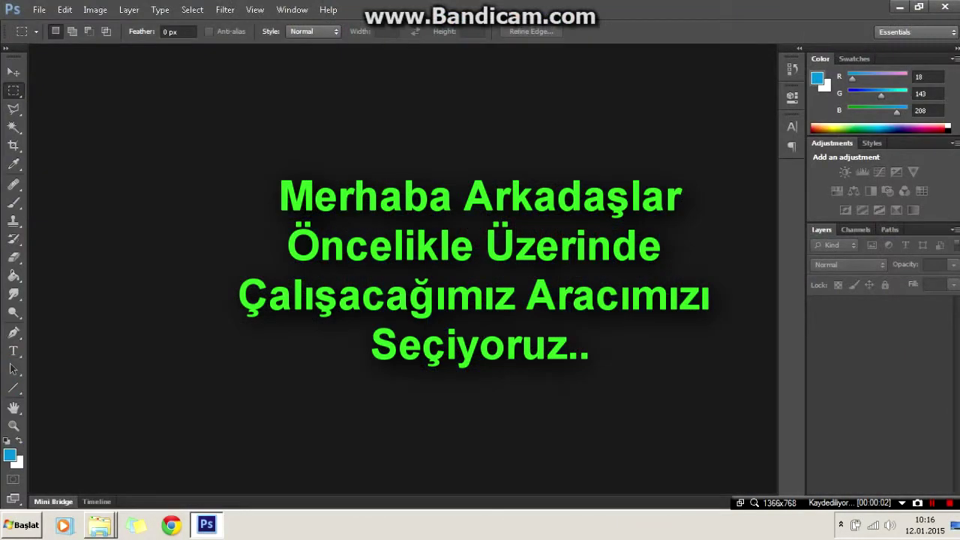
Bring up the file browser and look through the Donorlar donor car images.
left_click(100, 525)
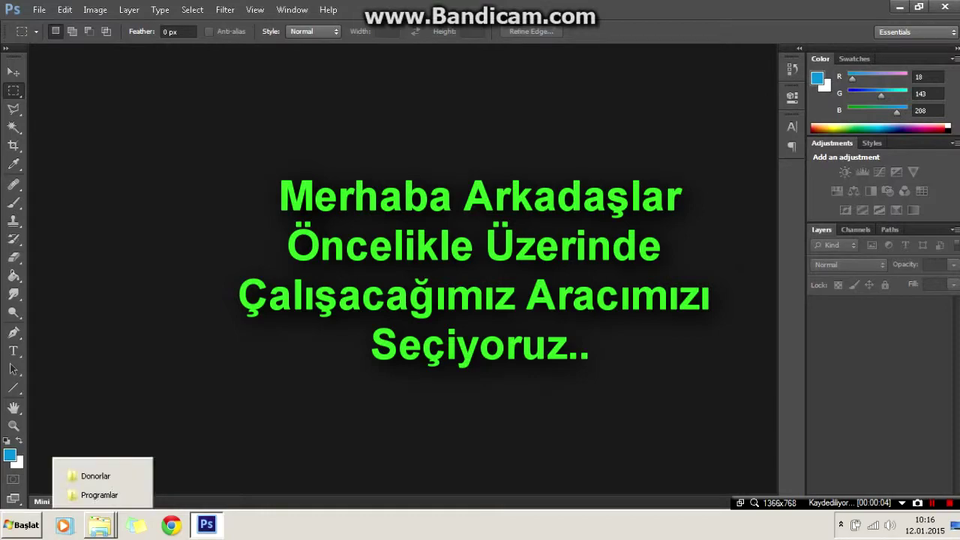
left_click(82, 473)
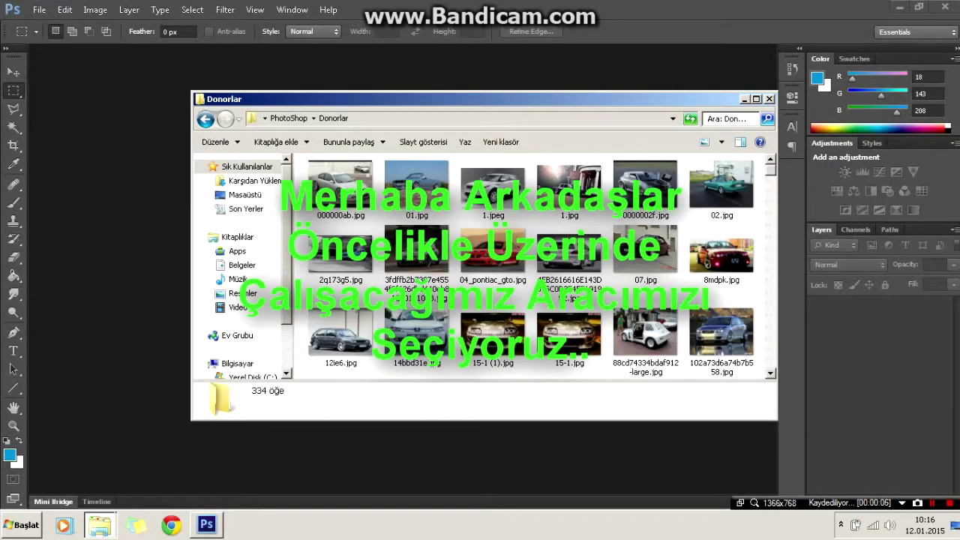
left_click(492, 251)
scroll(492, 251, "down", 5)
scroll(492, 252, "down", 5)
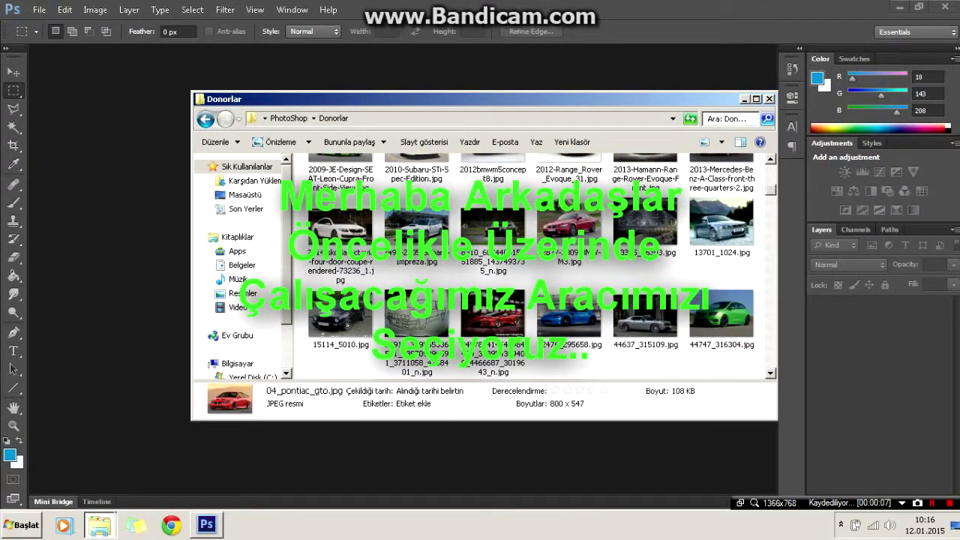
Go back to the PhotoShop folder, open Boş Araçlar and pick 19049.jpg.
key("BackSpace")
double_click(489, 180)
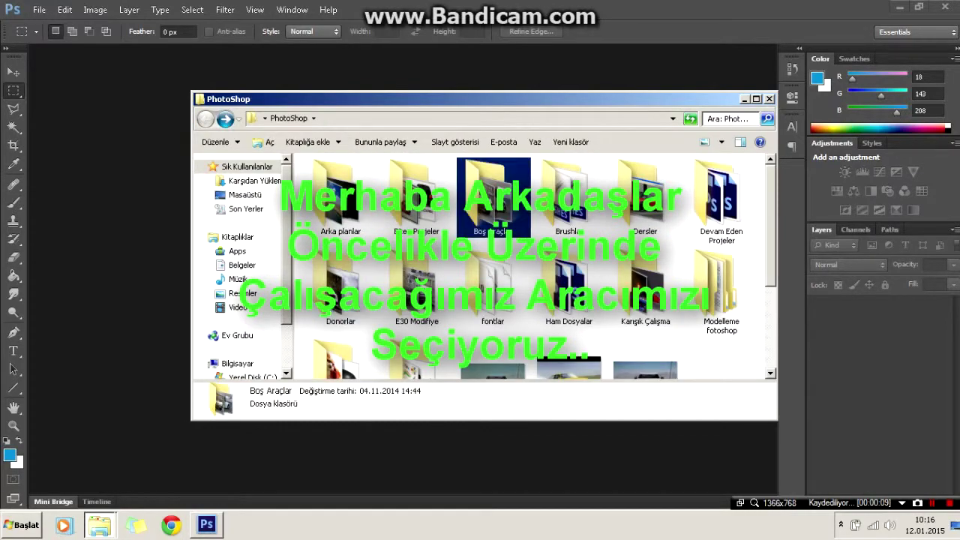
scroll(531, 266, "down", 3)
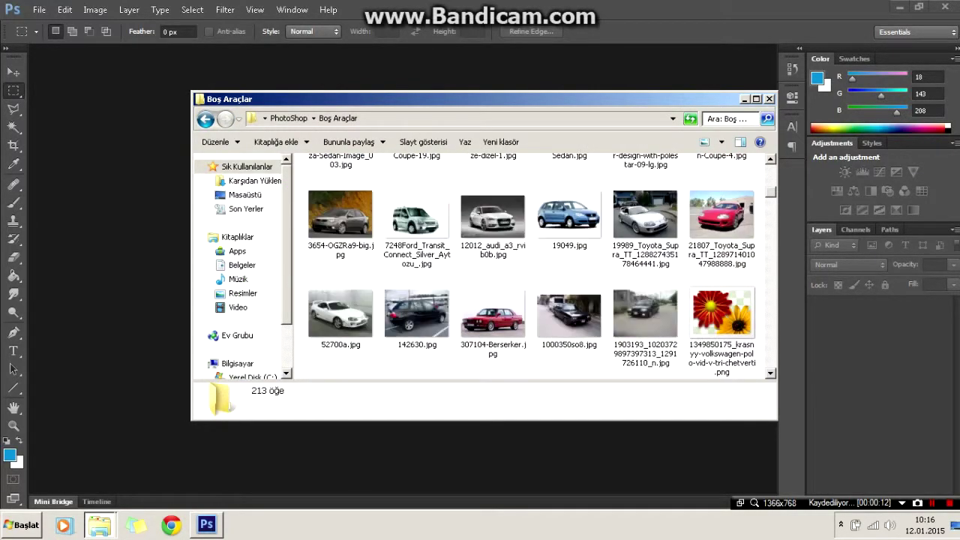
scroll(531, 266, "down", 3)
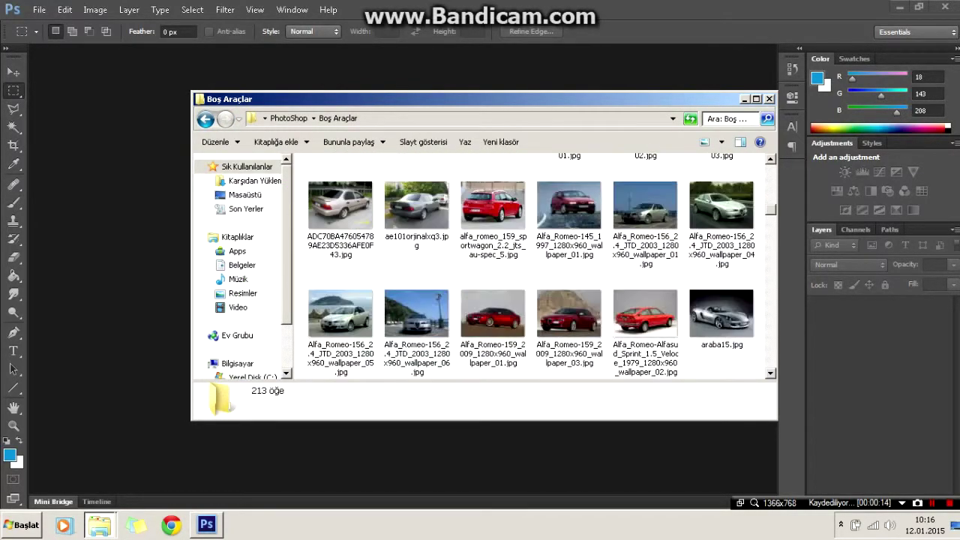
scroll(531, 267, "up", 2)
scroll(531, 267, "up", 2)
left_click(569, 266)
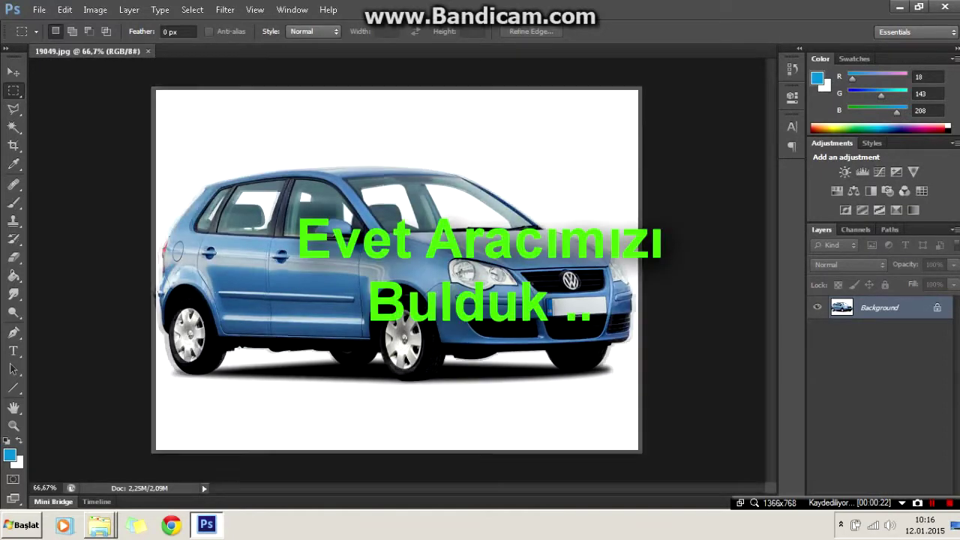
At 100% then 200% zoom, trace a curved Pen path from the sill up the front wheel arch.
key("ctrl+1")
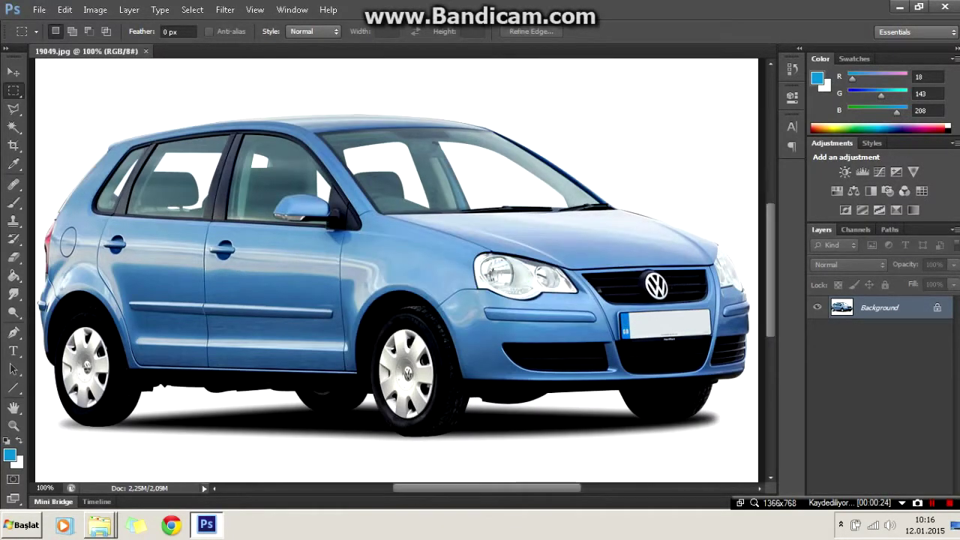
key("p")
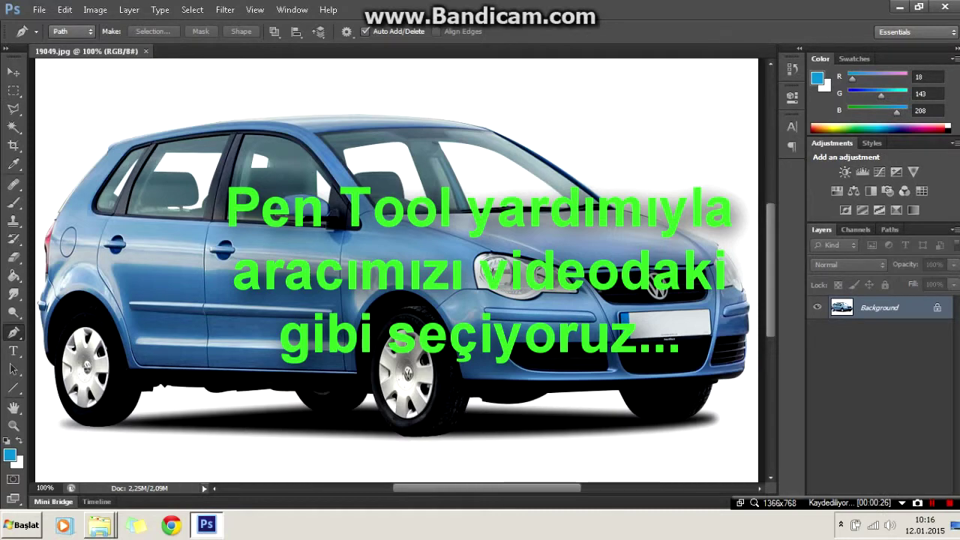
key("ctrl+plus")
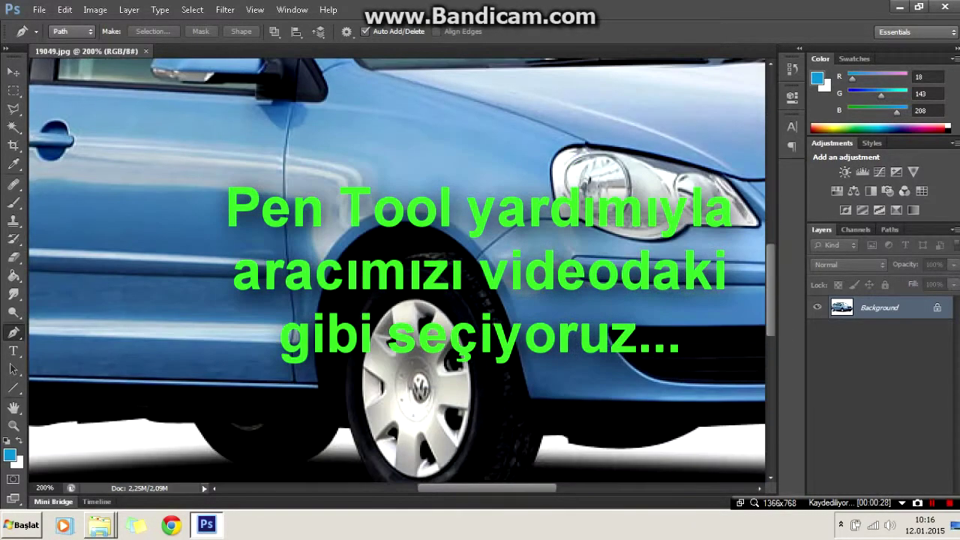
left_click(321, 388)
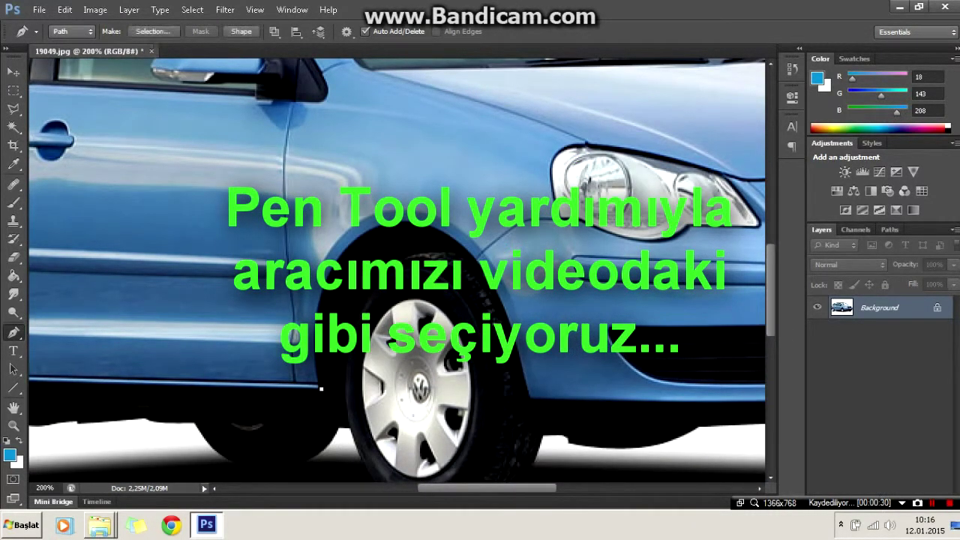
left_click(377, 230)
left_click_drag(349, 300, 324, 285)
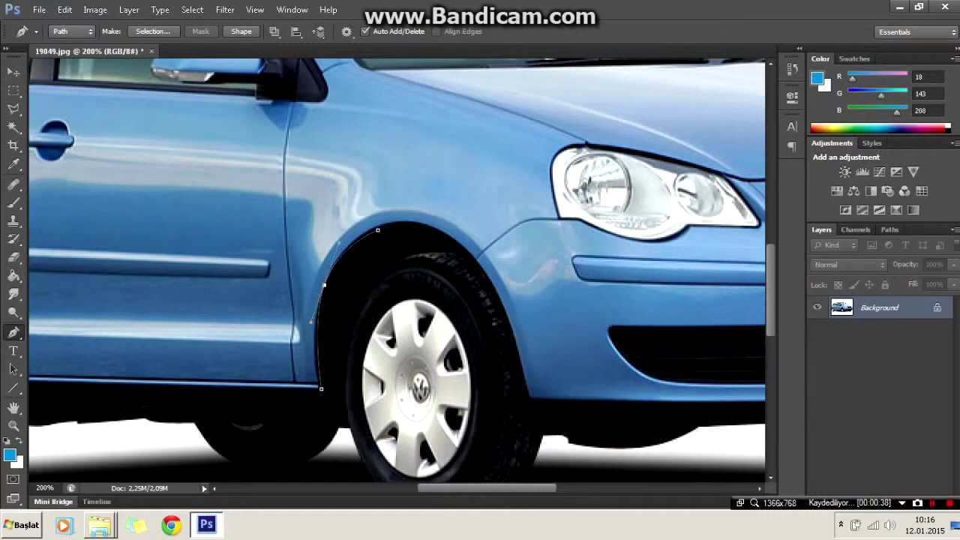
left_click_drag(377, 230, 354, 238)
Continue the Pen path over the top of the front wheel arch and down its front side.
left_click(449, 240)
left_click_drag(405, 234, 412, 223)
left_click(529, 398)
left_click_drag(480, 300, 499, 300)
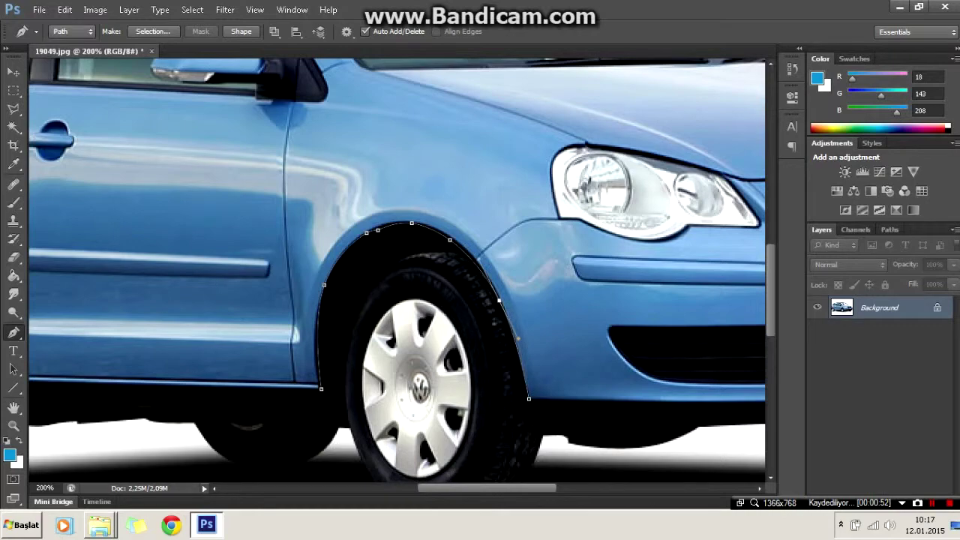
Extend the path along the lower body edge to the front bumper's corner.
scroll(397, 270, "down", 3)
scroll(398, 270, "right", 5)
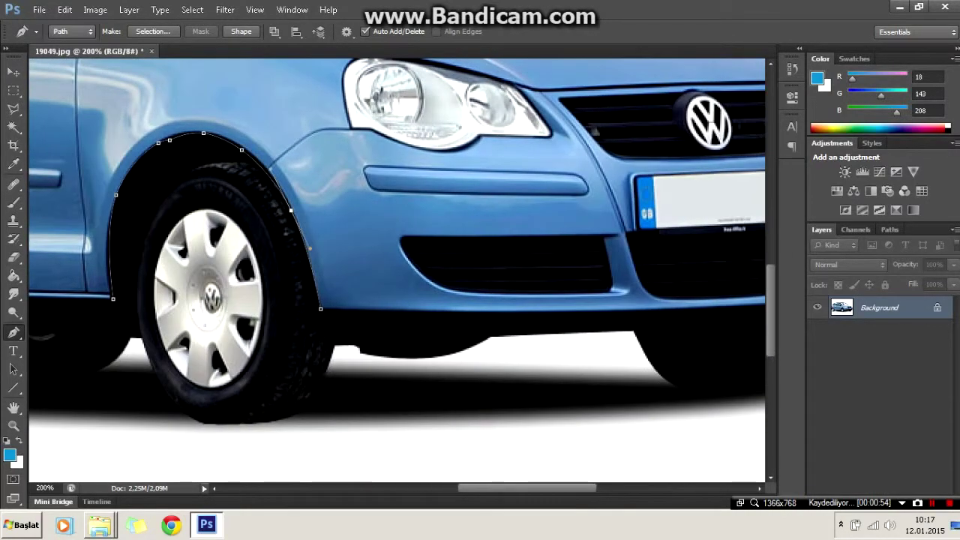
key("ctrl+minus")
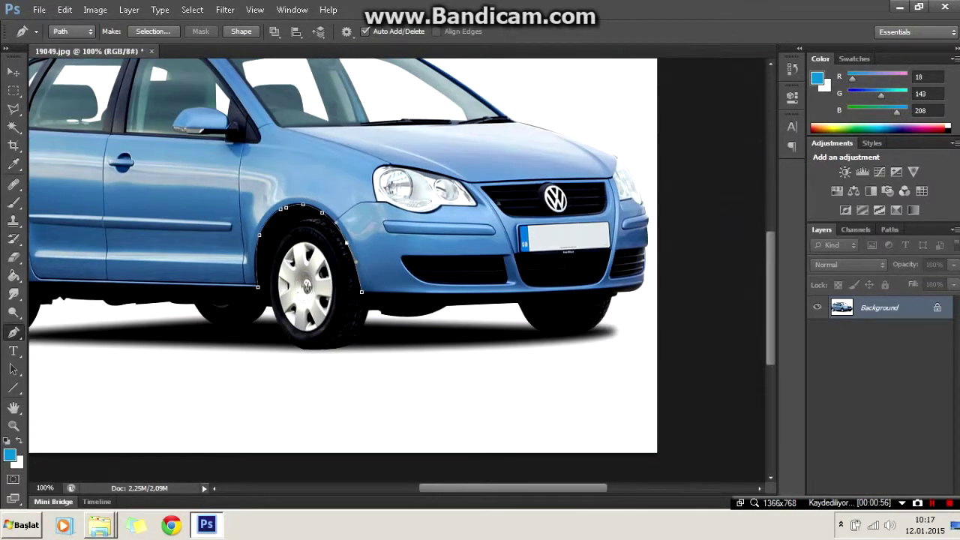
scroll(397, 270, "up", 1)
key("ctrl+plus")
left_click(482, 365)
left_click(686, 363)
scroll(397, 270, "right", 5)
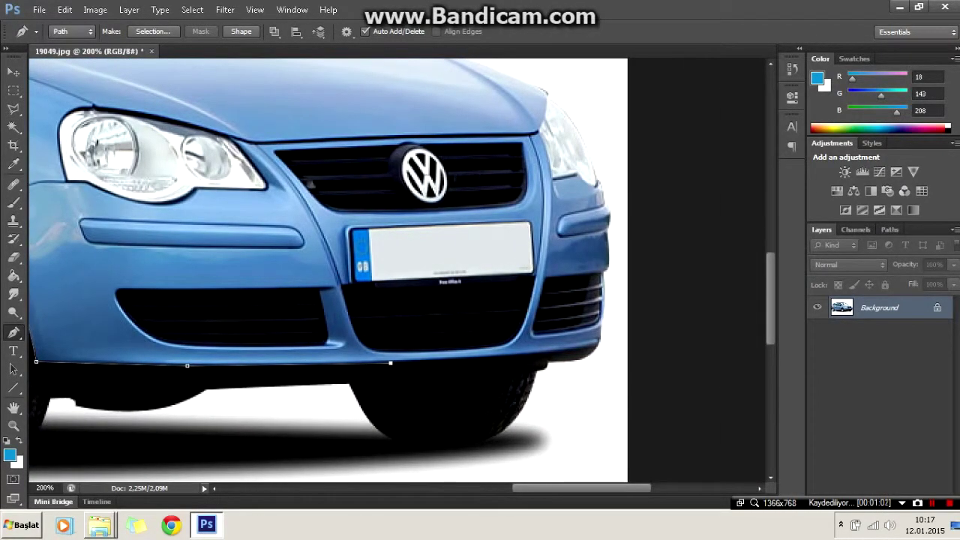
left_click(560, 351)
left_click_drag(594, 347, 691, 342)
Loop the path outside the image, above the car from right to left.
key("ctrl+minus")
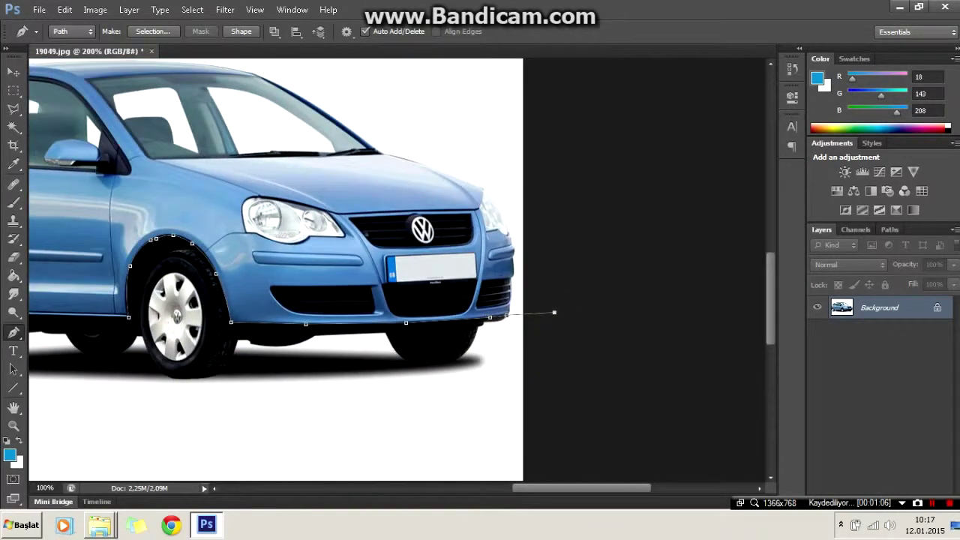
key("ctrl+minus")
key("ctrl+minus")
left_click(617, 90)
left_click(175, 100)
key("ctrl+plus")
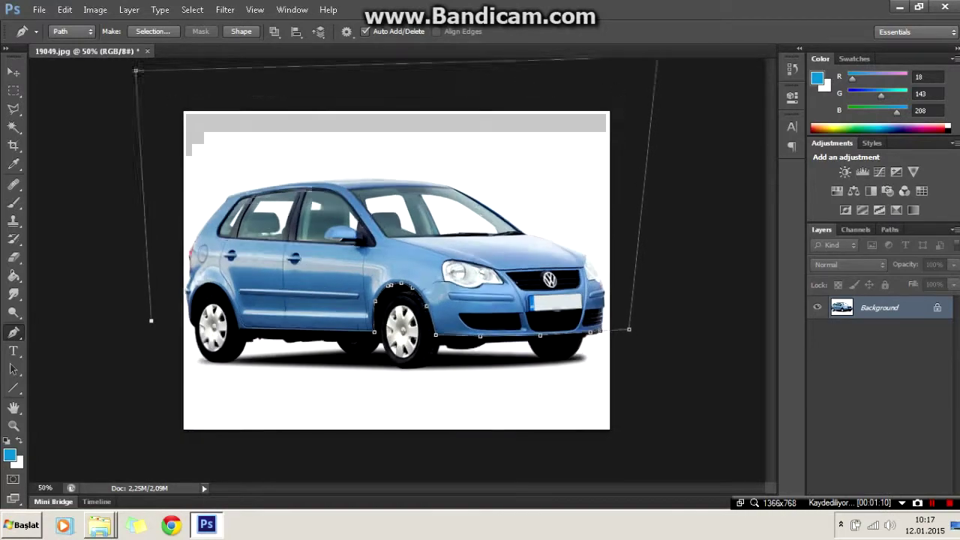
key("ctrl+plus")
scroll(397, 270, "left", 3)
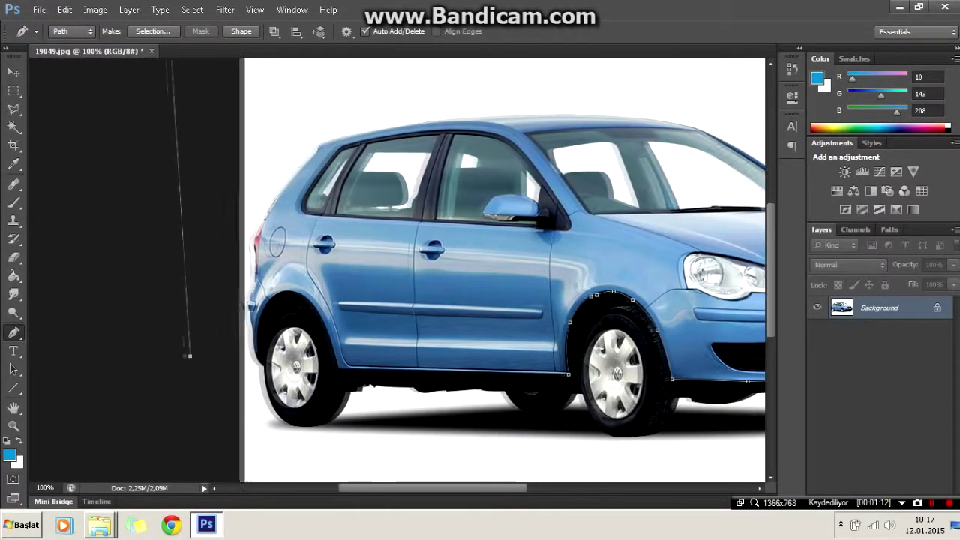
At 300% zoom, trace curved Pen anchors up, over and down the rear wheel arch.
scroll(398, 270, "left", 1)
key("ctrl+plus")
key("ctrl+plus")
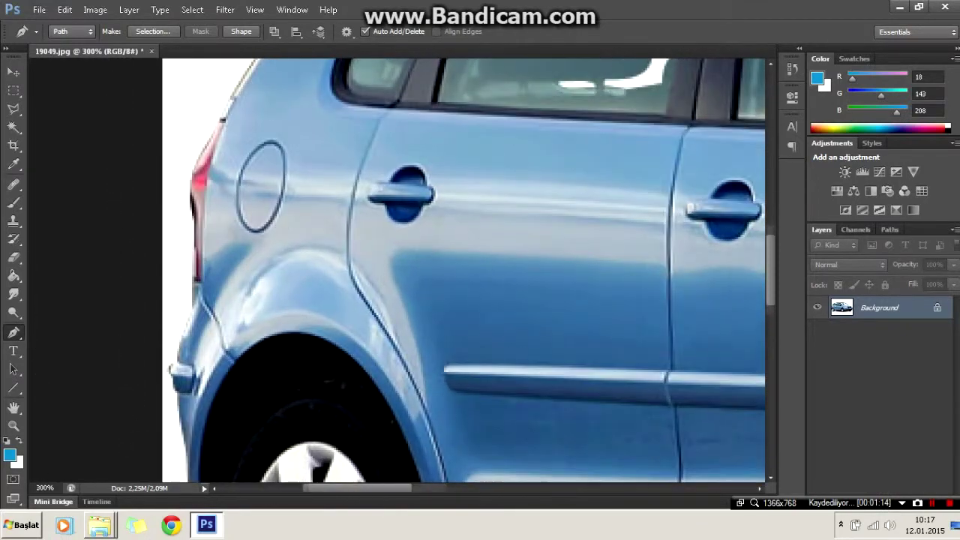
scroll(131, 405, "down", 1)
scroll(131, 397, "down", 3)
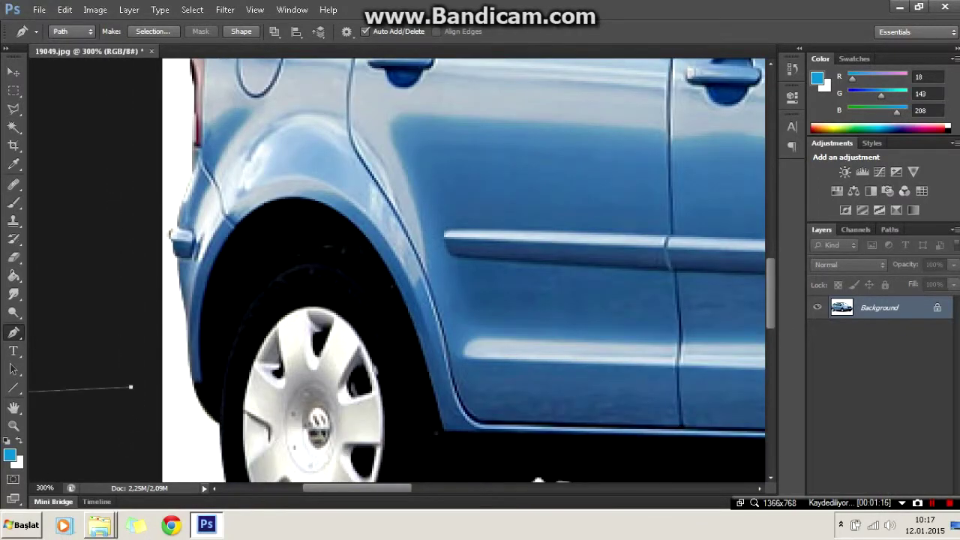
left_click(200, 385)
left_click(249, 216)
left_click_drag(225, 300, 209, 282)
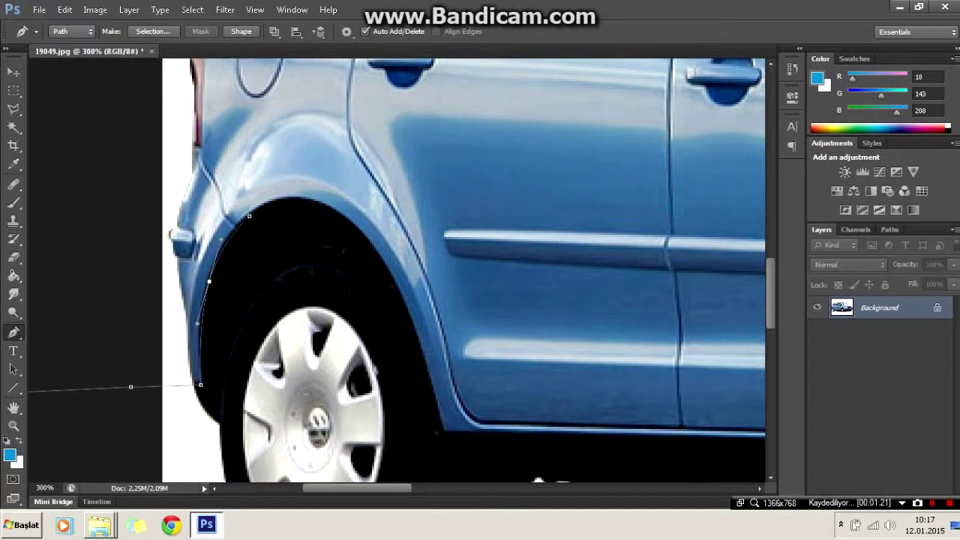
left_click(367, 245)
left_click_drag(321, 233, 313, 201)
left_click(443, 431)
left_click_drag(400, 326, 408, 317)
Run the path along the sill under the doors to close the outline.
scroll(465, 270, "down", 2)
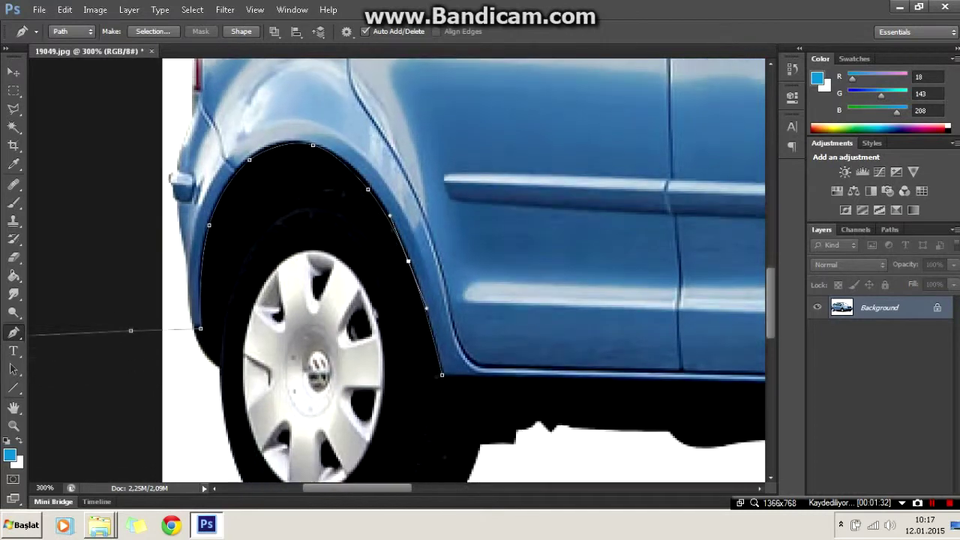
left_click(639, 381)
scroll(465, 270, "right", 5)
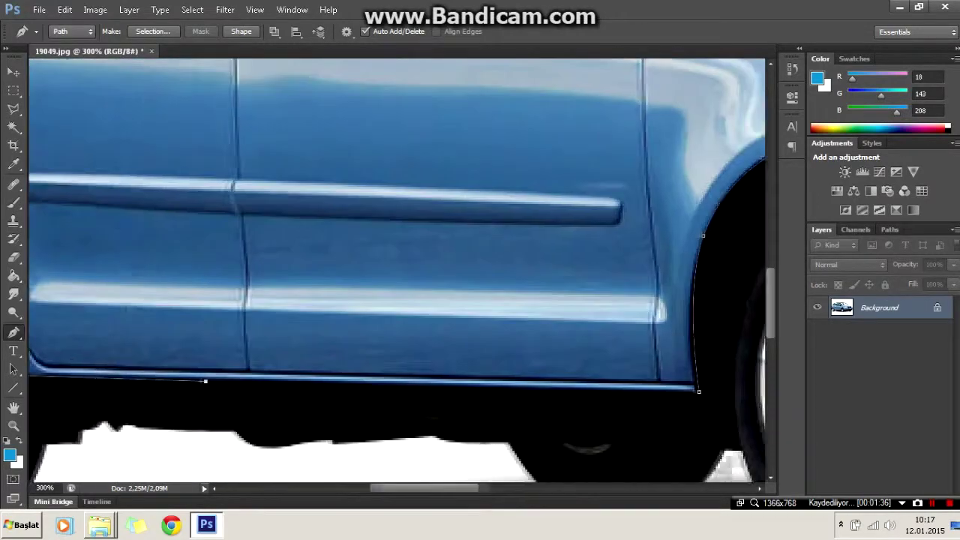
left_click(499, 391)
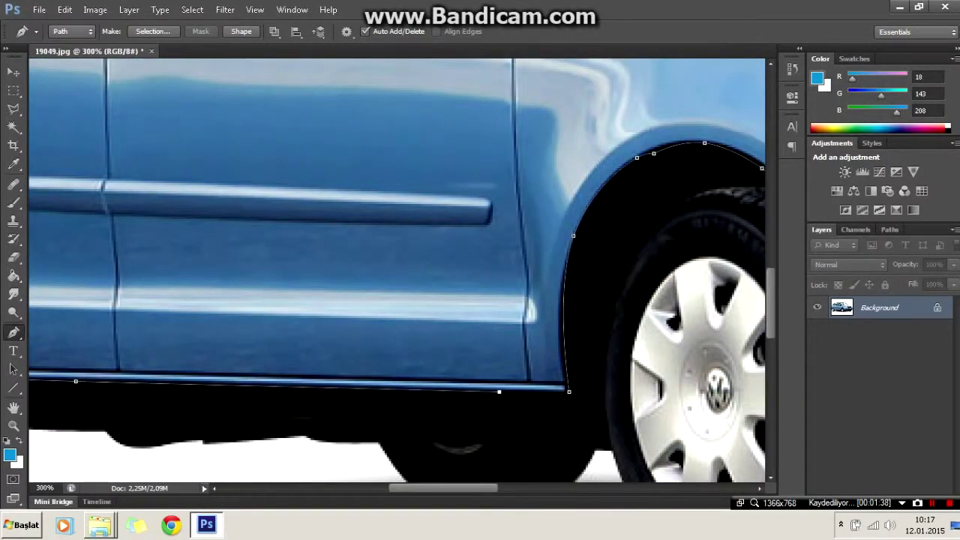
Convert the traced path to a selection with 0.3 px feather and zoom out to the whole car.
right_click(601, 135)
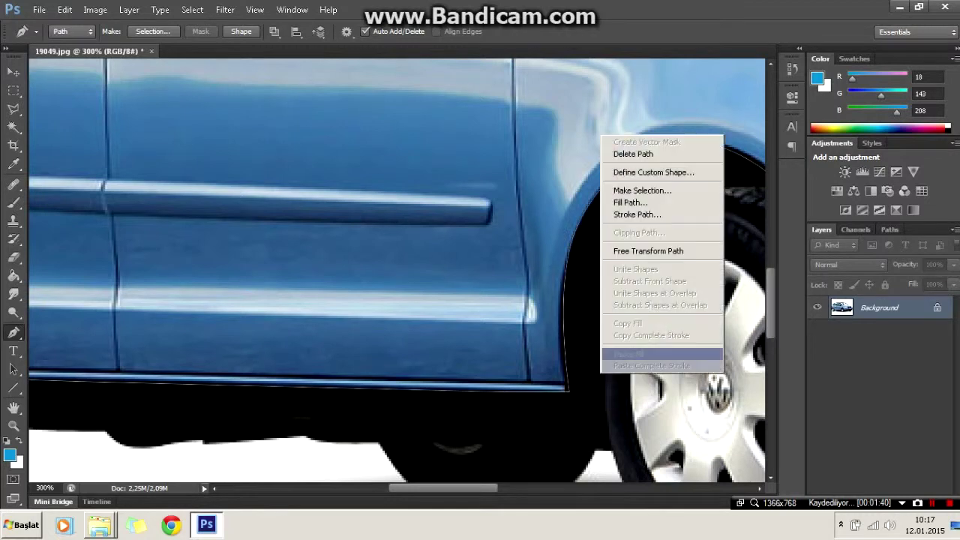
left_click(642, 190)
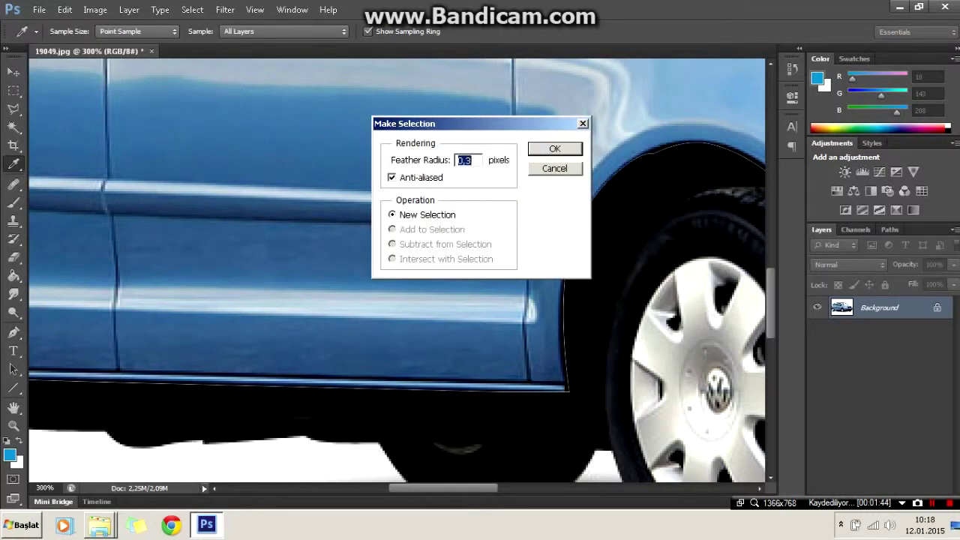
key("Return")
key("ctrl+minus")
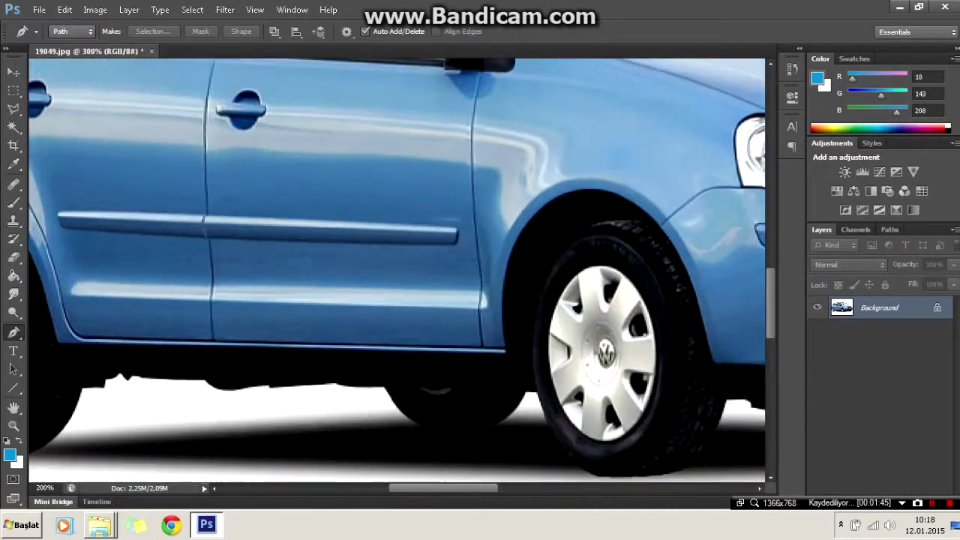
key("ctrl+minus")
key("ctrl+minus")
key("ctrl+minus")
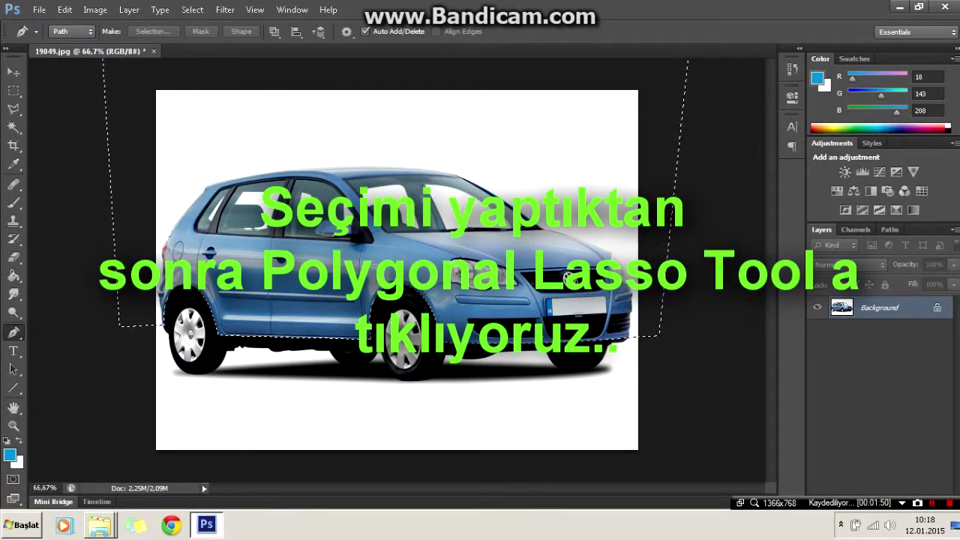
Free Transform the selected car body and nudge it down with the arrow keys.
key("l")
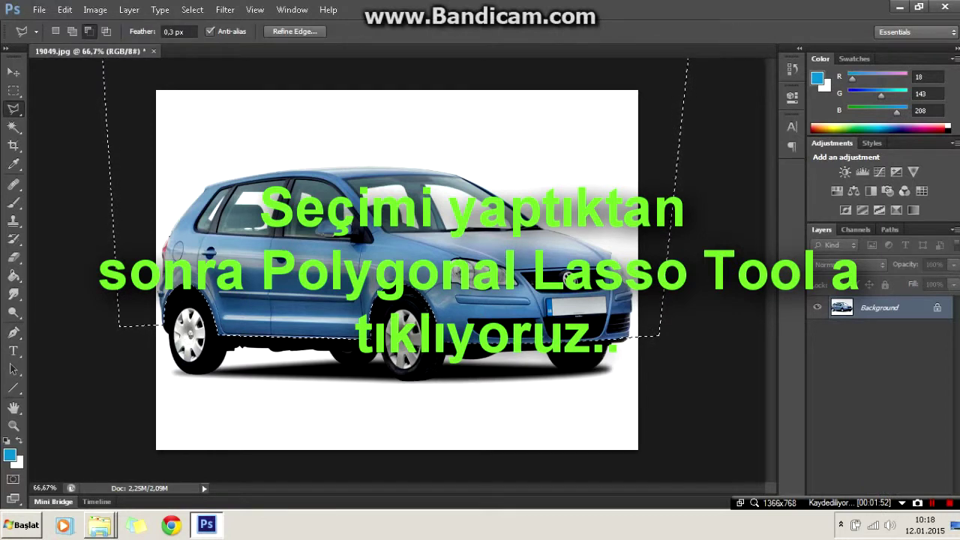
right_click(325, 192)
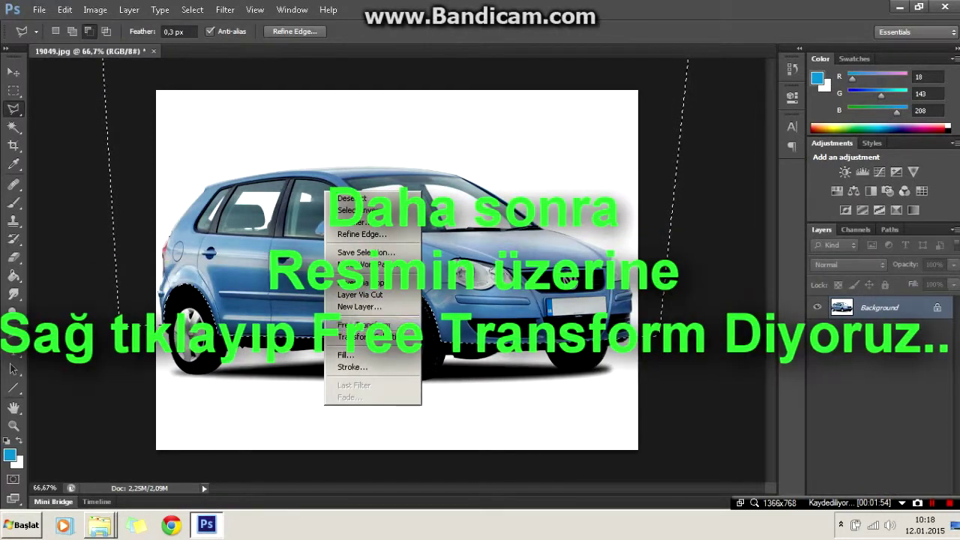
left_click(356, 324)
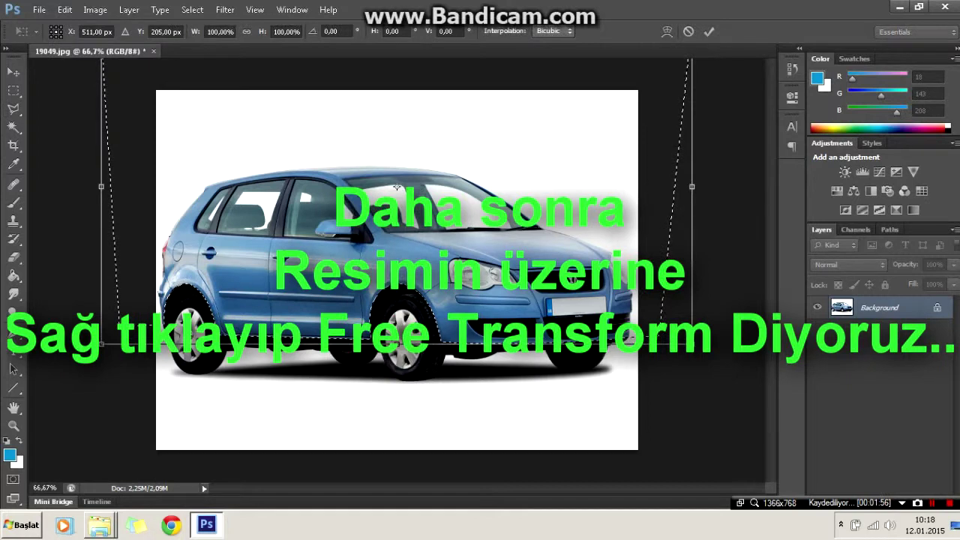
left_click_drag(396, 186, 397, 193)
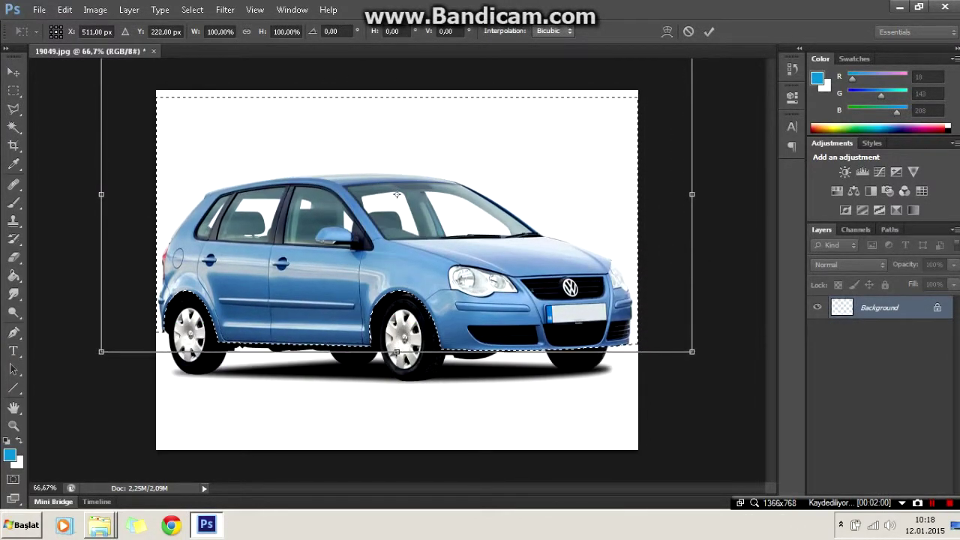
key("Down")
key("Down")
key("Down")
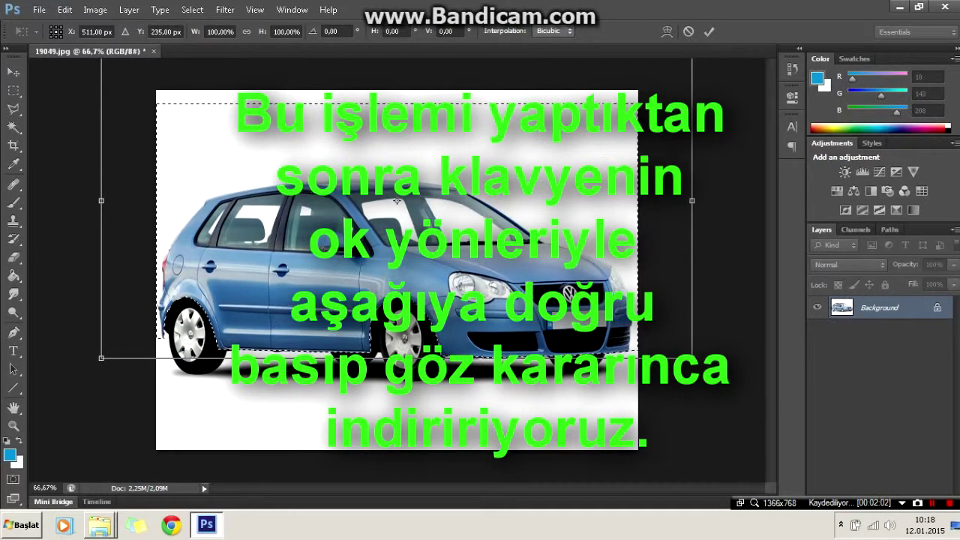
key("Down")
key("Down")
key("Down")
key("Down")
key("Down")
key("Down")
key("Down")
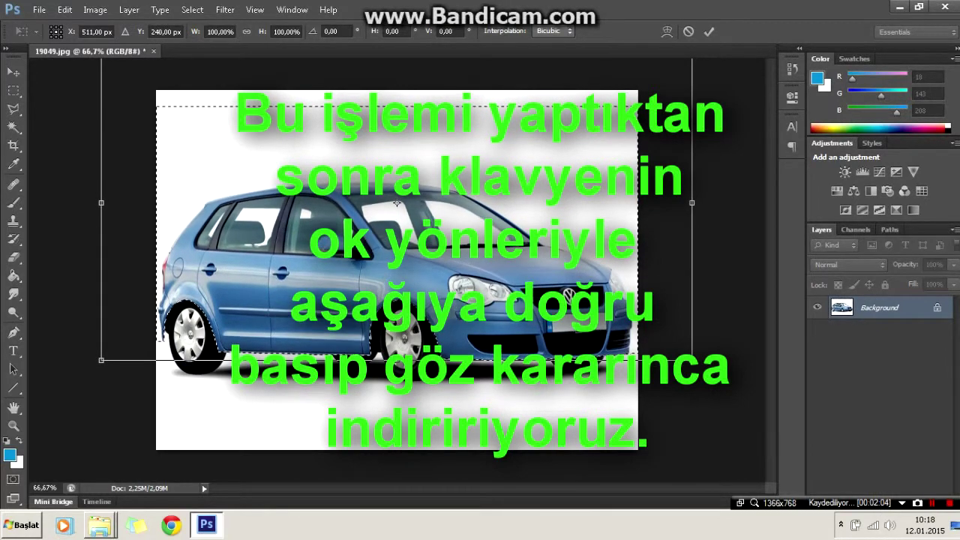
key("Down")
Widen the body to about 100.72%, stretch it slightly taller, commit and deselect.
left_click_drag(691, 202, 700, 203)
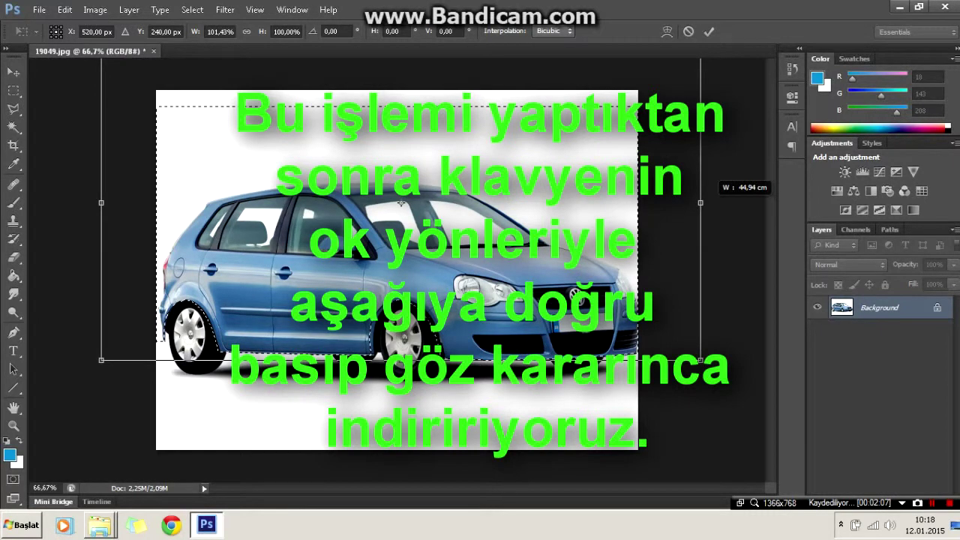
left_click_drag(700, 203, 696, 202)
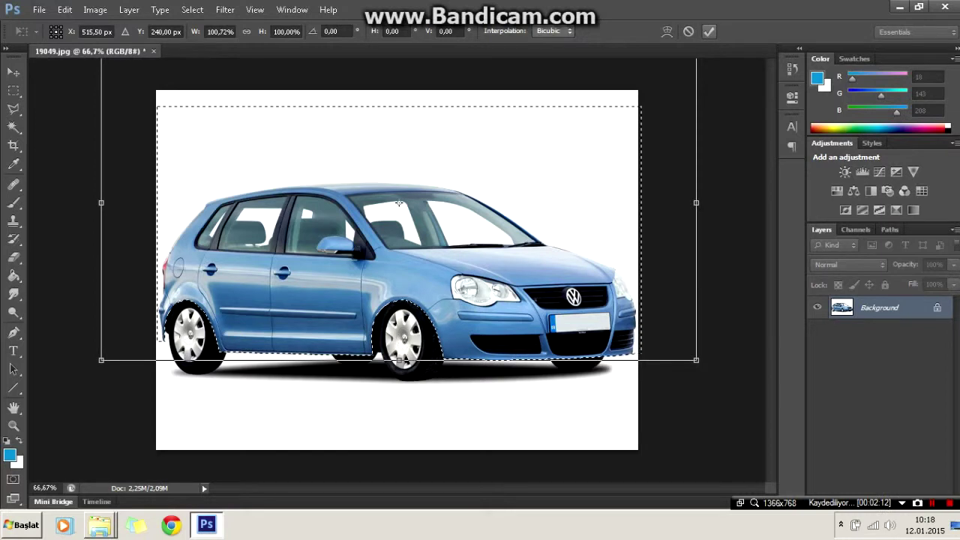
left_click_drag(399, 360, 399, 364)
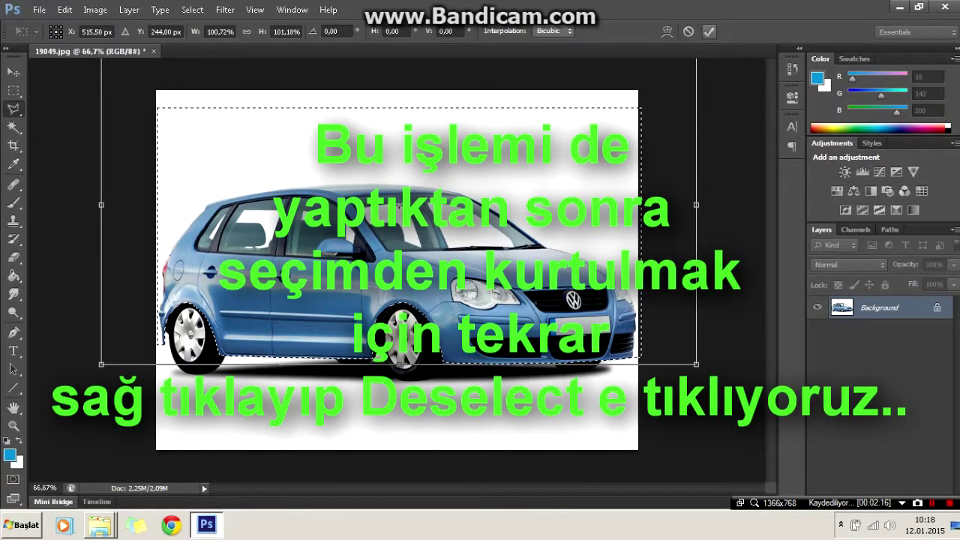
key("Return")
right_click(639, 134)
left_click(660, 142)
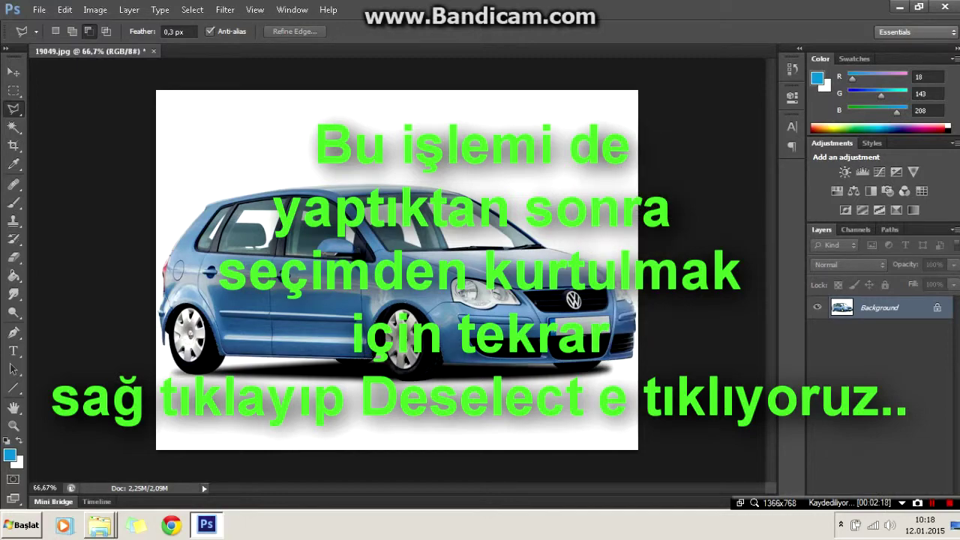
At 300% zoom, lasso the white gap by the rear wheel arch.
key("ctrl+plus")
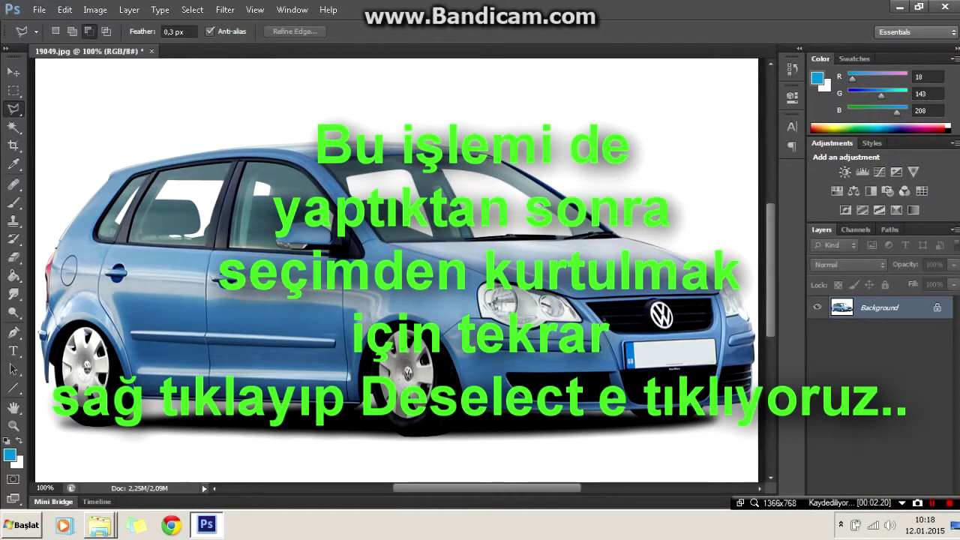
scroll(402, 270, "left", 5)
key("ctrl+plus")
key("ctrl+plus")
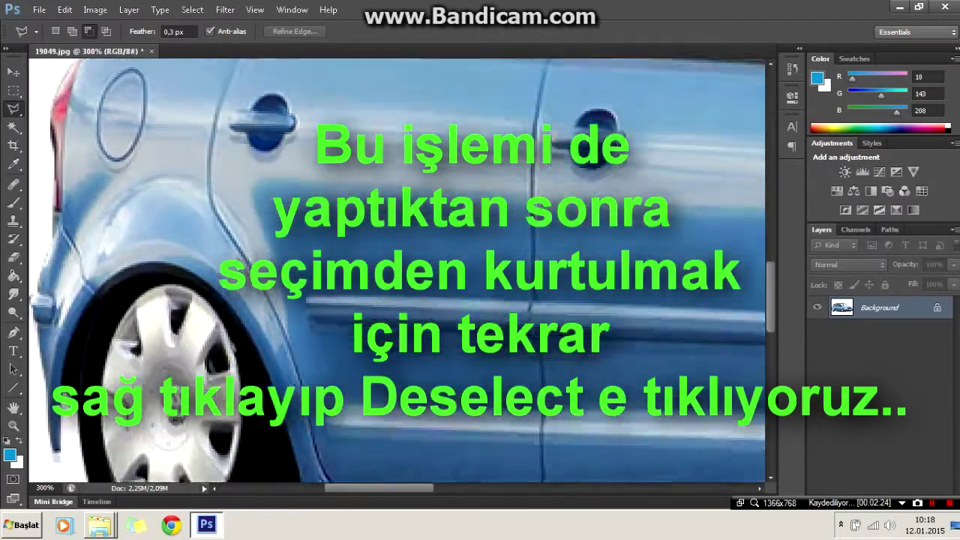
scroll(398, 270, "left", 3)
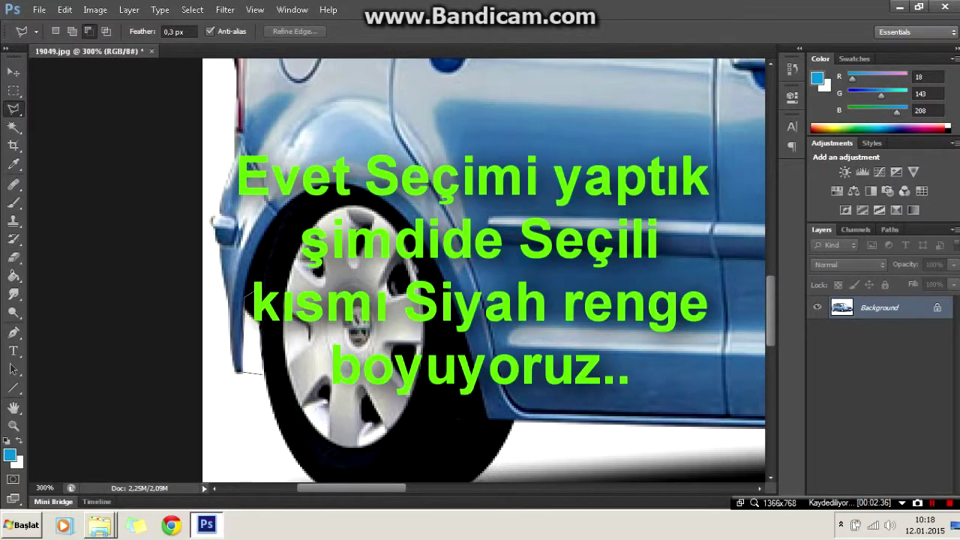
left_click(246, 296)
Brush the selected rear arch gap solid black, then deselect and zoom out.
key("b")
key("d")
left_click_drag(247, 296, 255, 368)
left_click_drag(254, 323, 259, 371)
left_click_drag(259, 327, 254, 371)
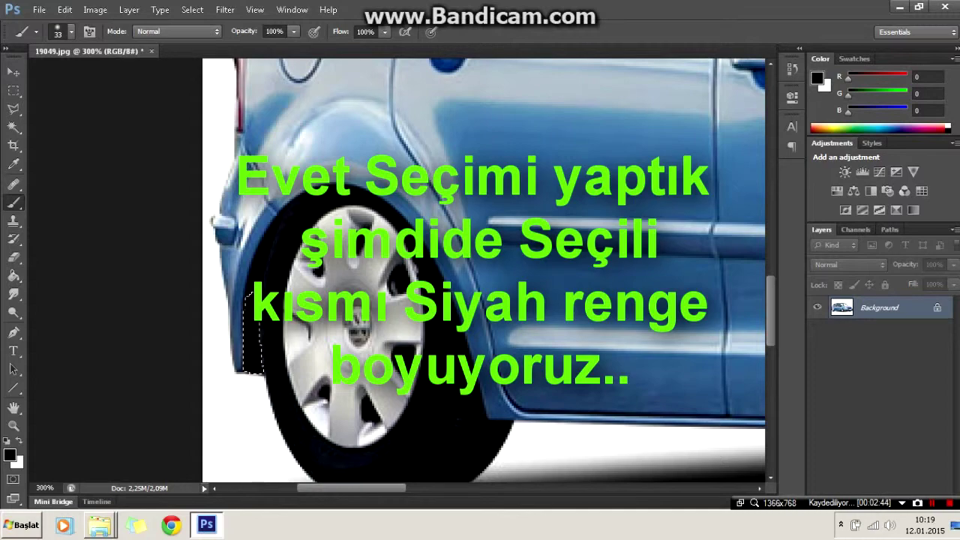
key("l")
right_click(327, 209)
left_click(345, 215)
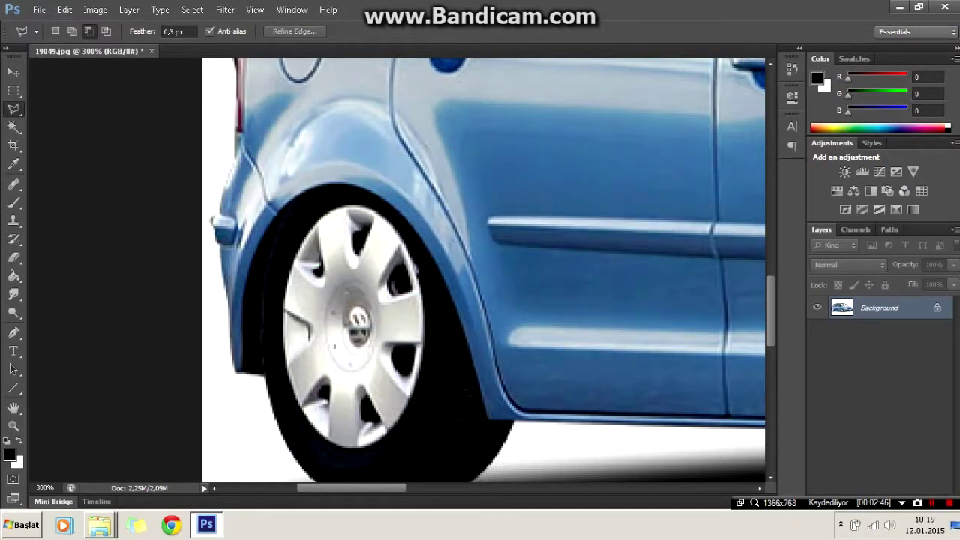
key("ctrl+minus")
key("ctrl+minus")
key("ctrl+minus")
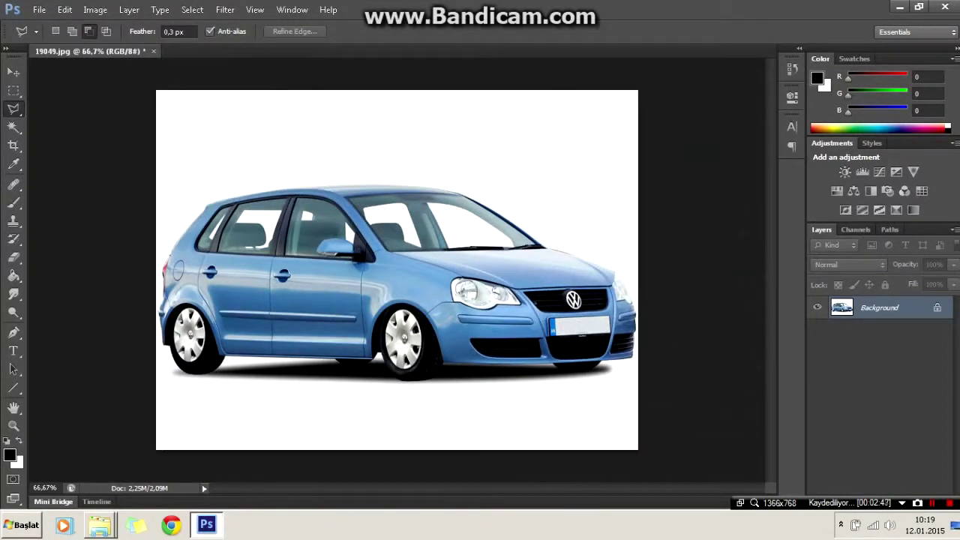
Zoom in and lasso the white patch behind the front tyre.
key("ctrl+plus")
key("ctrl+plus")
key("ctrl+plus")
scroll(396, 270, "down", 3)
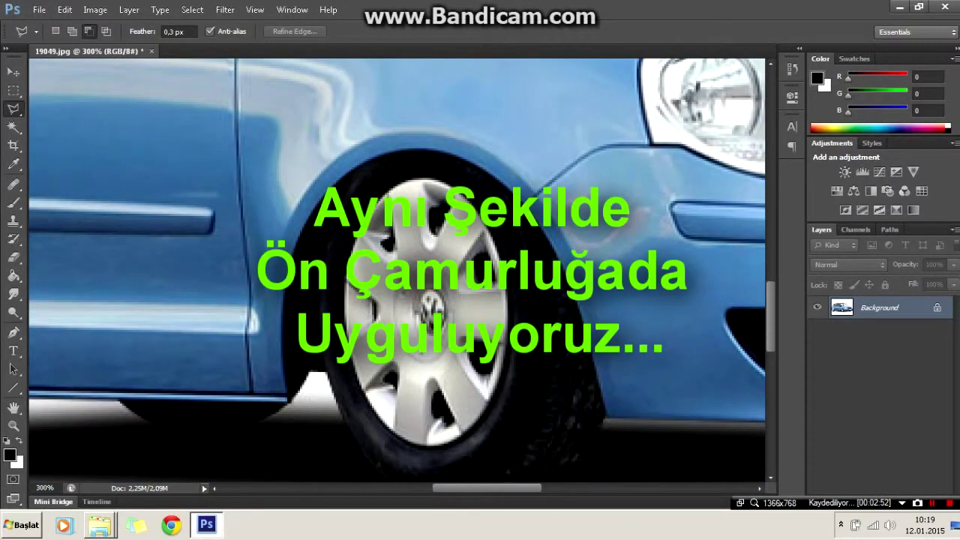
left_click(334, 400)
left_click(319, 358)
left_click(298, 371)
left_click(290, 399)
left_click(334, 399)
Paint the front patch black with the brush, deselect and zoom out.
key("s")
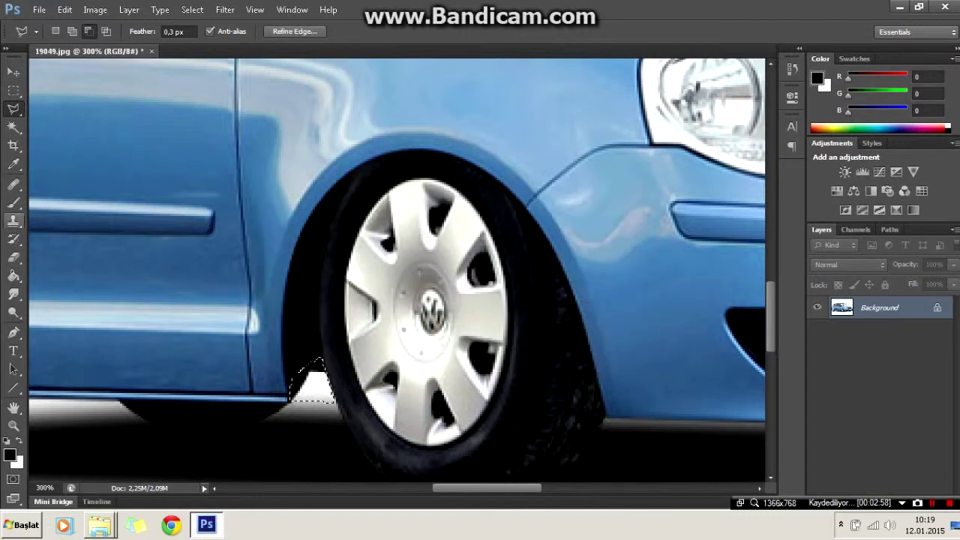
key("b")
left_click_drag(314, 372, 302, 402)
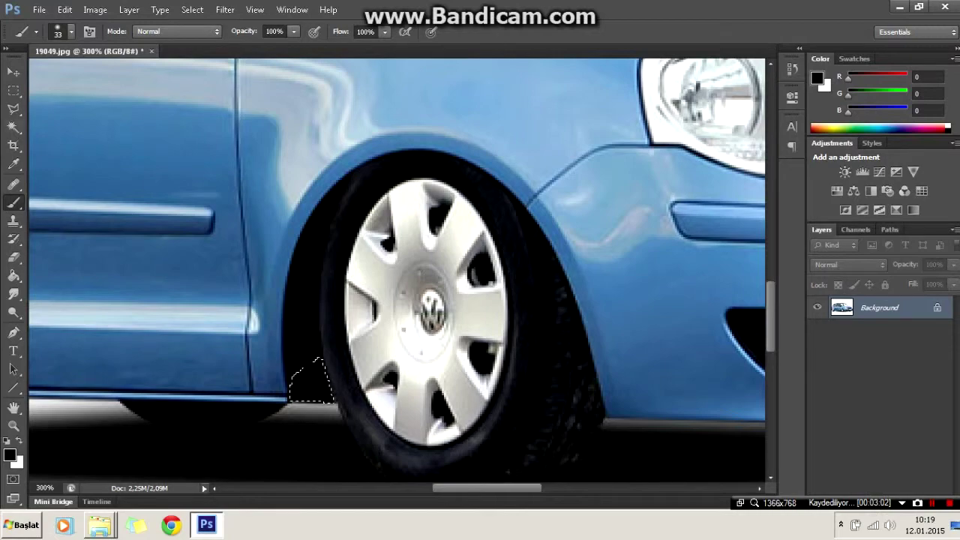
key("l")
right_click(228, 383)
left_click(255, 165)
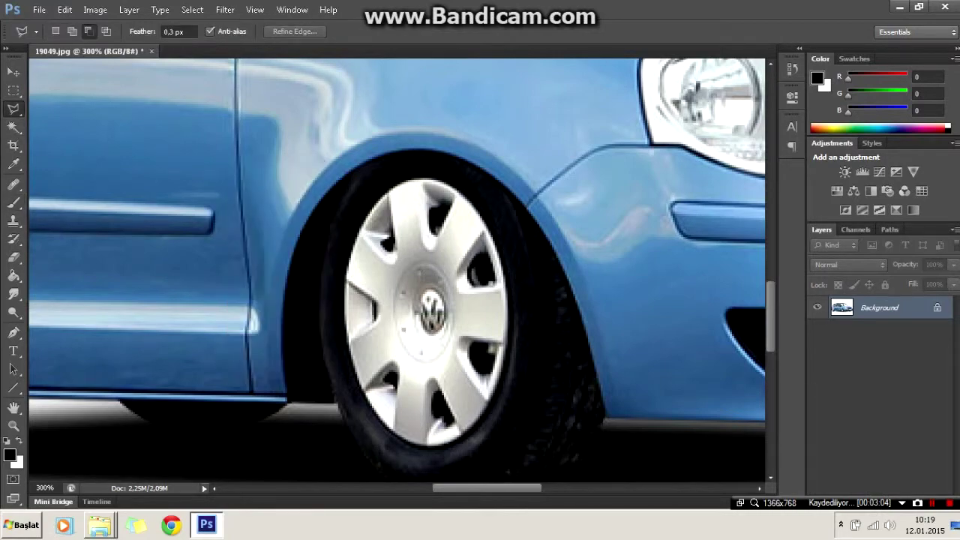
key("ctrl+minus")
key("ctrl+minus")
key("ctrl+minus")
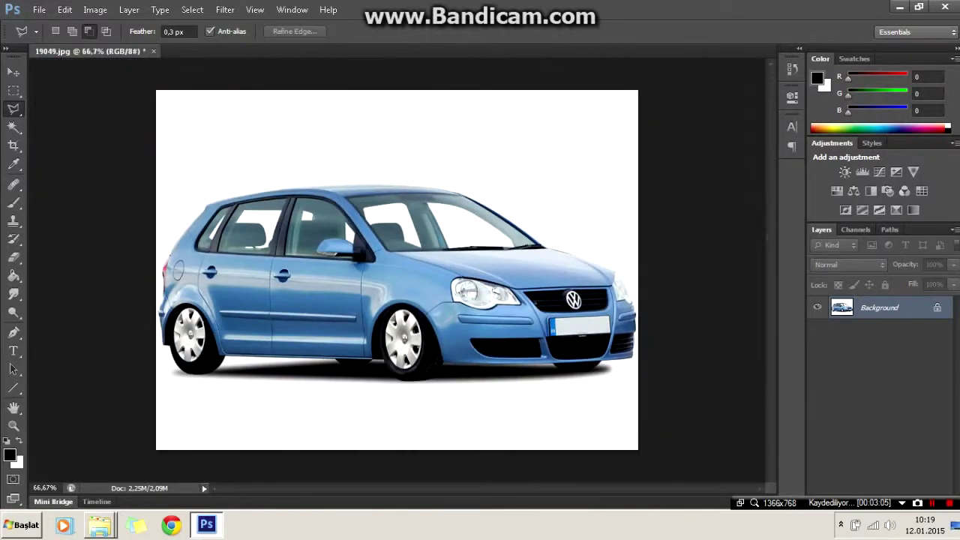